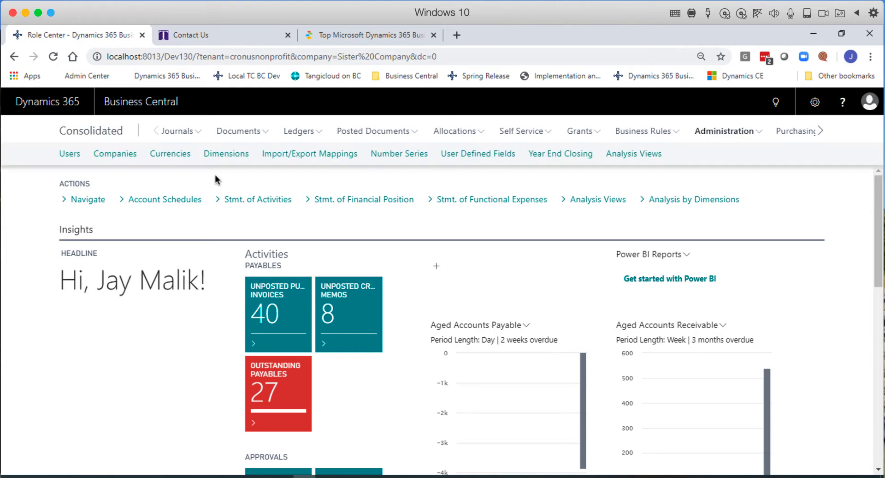
Step: View the list of companies and return to the Consolidated company's role center
{"action": "left_click", "coordinate": [116, 154]}
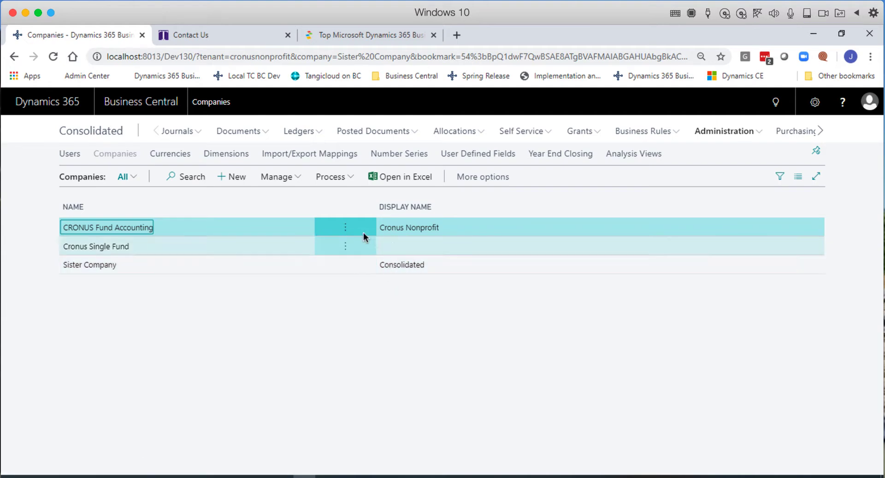
{"action": "left_click", "coordinate": [89, 130]}
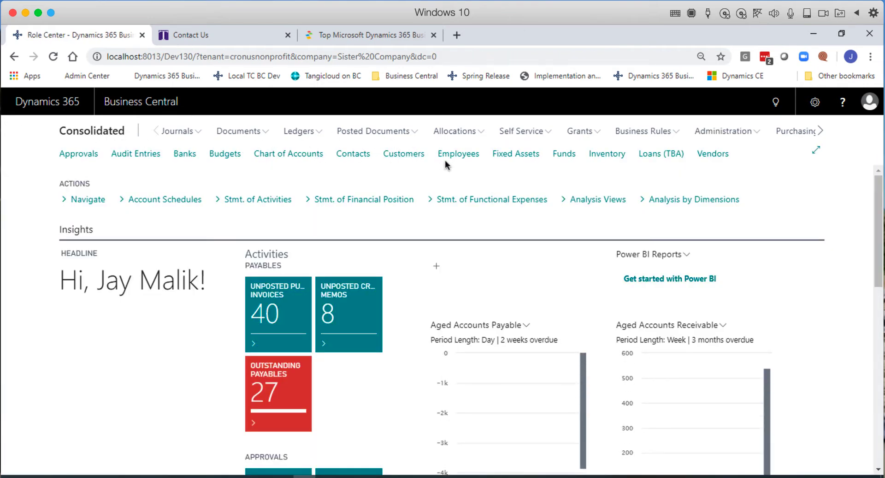
Step: Open the Business Units list from the chart of accounts' periodic activities
{"action": "left_click", "coordinate": [295, 154]}
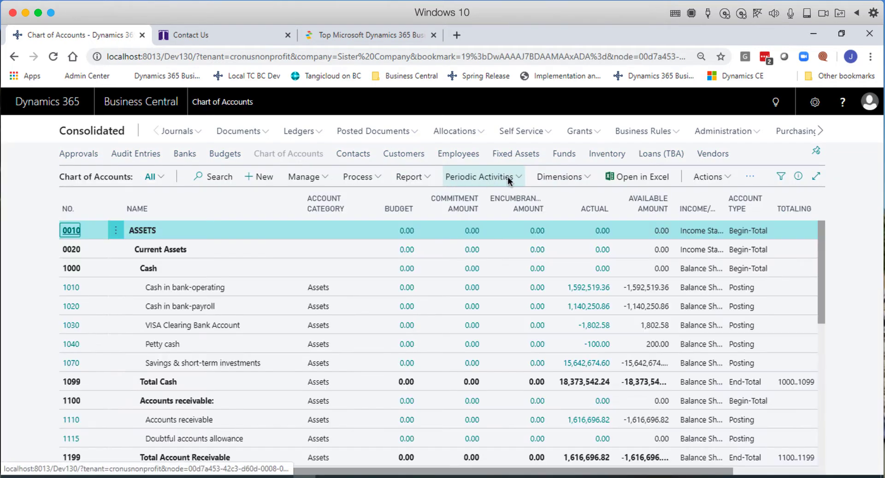
{"action": "left_click", "coordinate": [508, 177]}
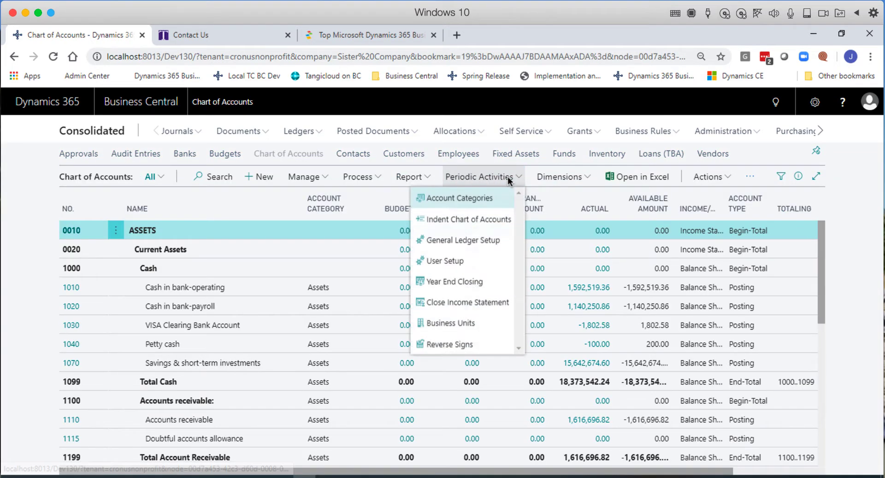
{"action": "left_click", "coordinate": [468, 322]}
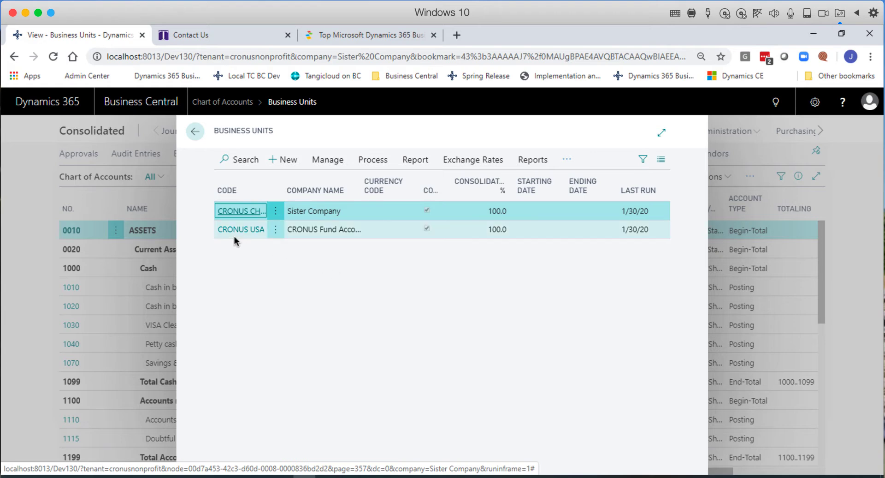
Step: Review the CRONUS CHARITIES business unit card, including its company name choices, G/L accounts and consolidation percentage, and return to the business units
{"action": "left_click", "coordinate": [245, 211]}
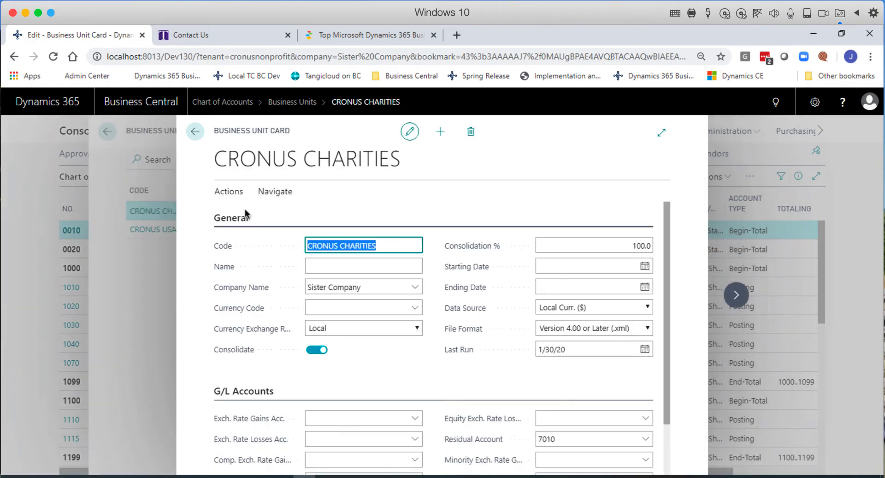
{"action": "left_click", "coordinate": [415, 286]}
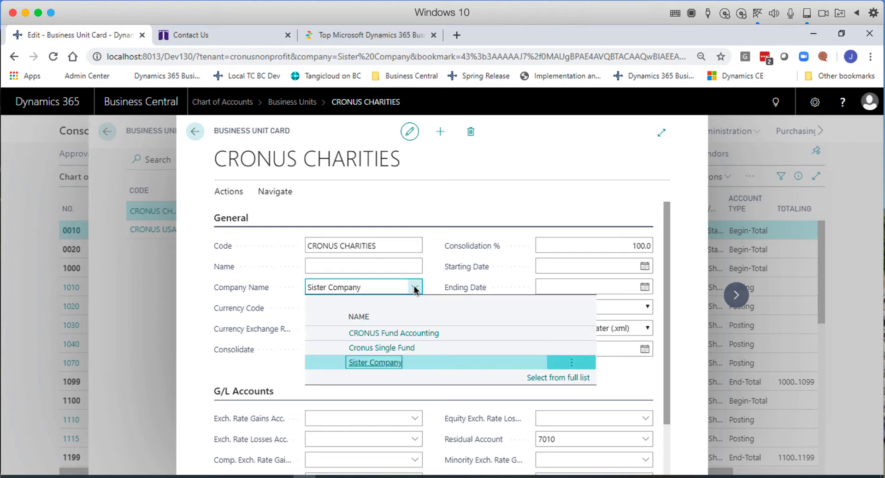
{"action": "left_click", "coordinate": [382, 267]}
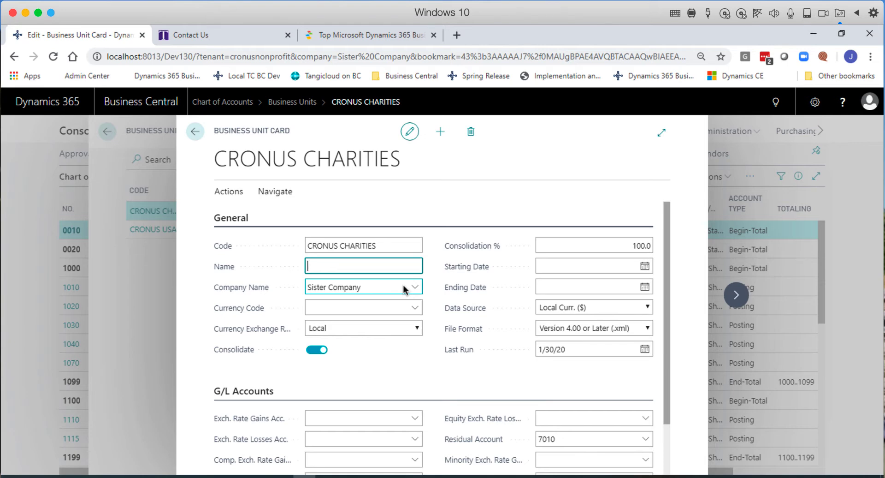
{"action": "scroll", "coordinate": [405, 289], "scroll_direction": "down", "scroll_amount": 3}
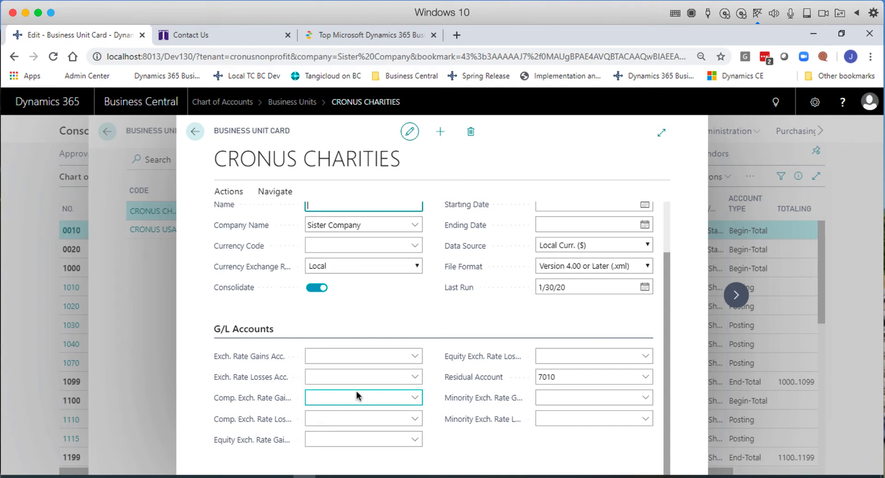
{"action": "scroll", "coordinate": [358, 395], "scroll_direction": "up", "scroll_amount": 3}
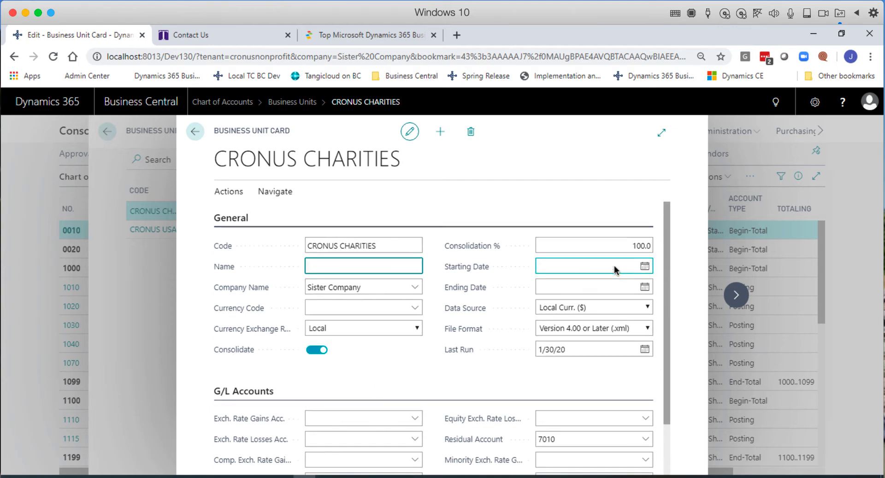
{"action": "left_click", "coordinate": [629, 248]}
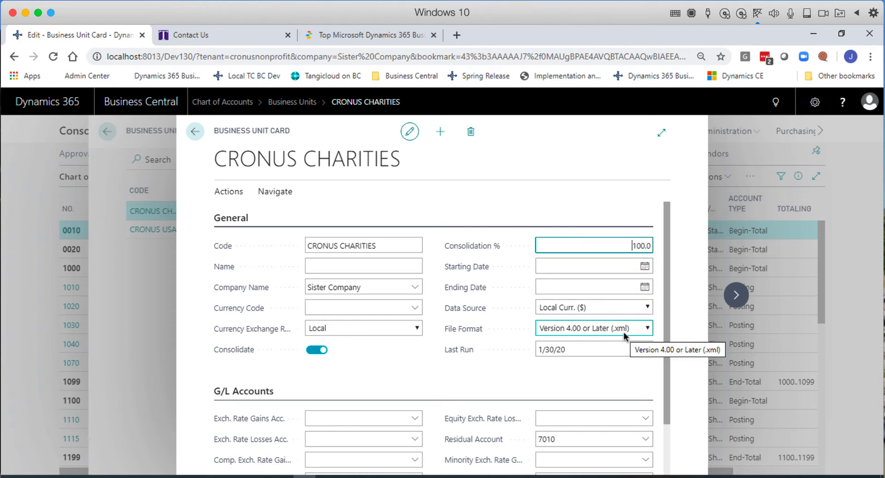
{"action": "left_click", "coordinate": [195, 131]}
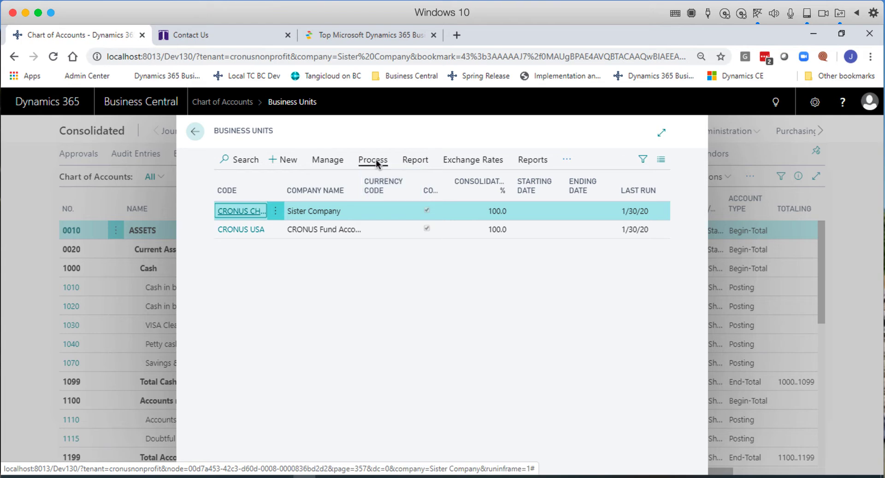
Step: Start Run Consolidation from the business units and check its consolidation period of 1/1/16 to 1/31/16
{"action": "left_click", "coordinate": [377, 162]}
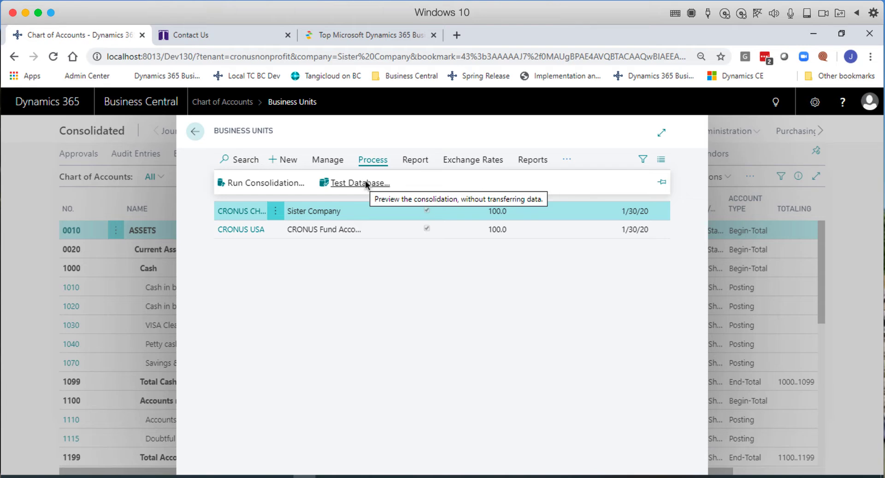
{"action": "left_click", "coordinate": [272, 184]}
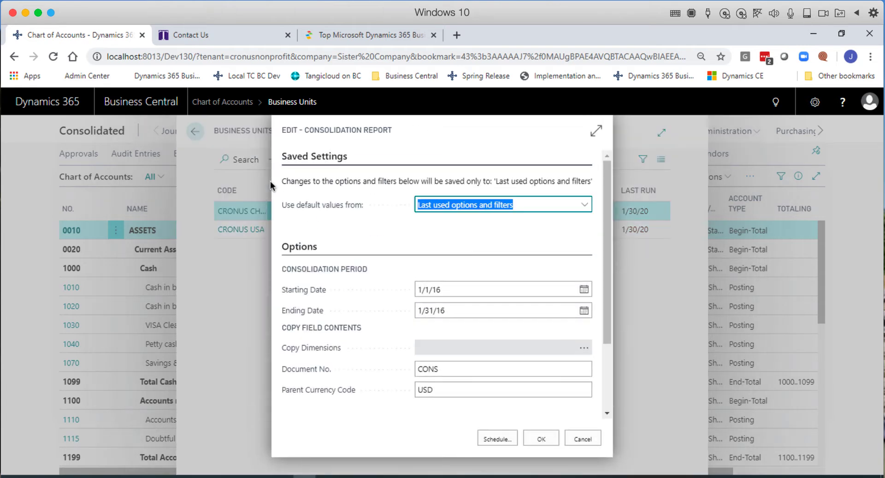
{"action": "left_click", "coordinate": [438, 290]}
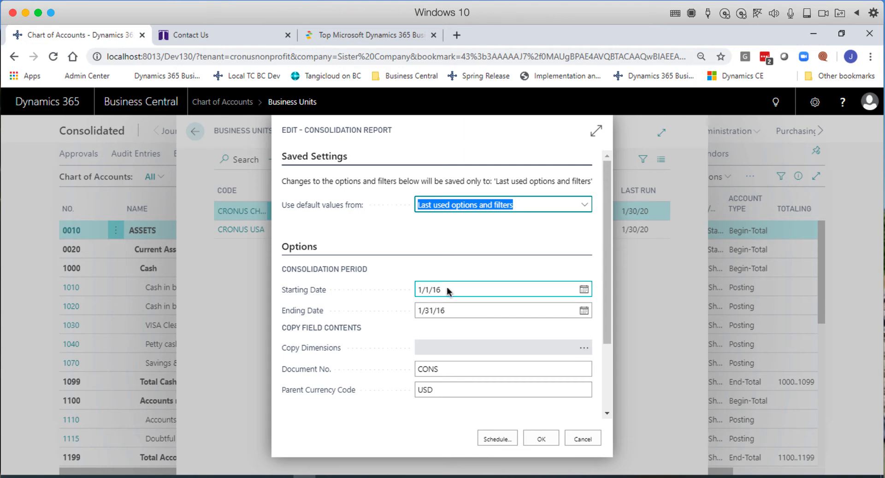
{"action": "left_click", "coordinate": [451, 309]}
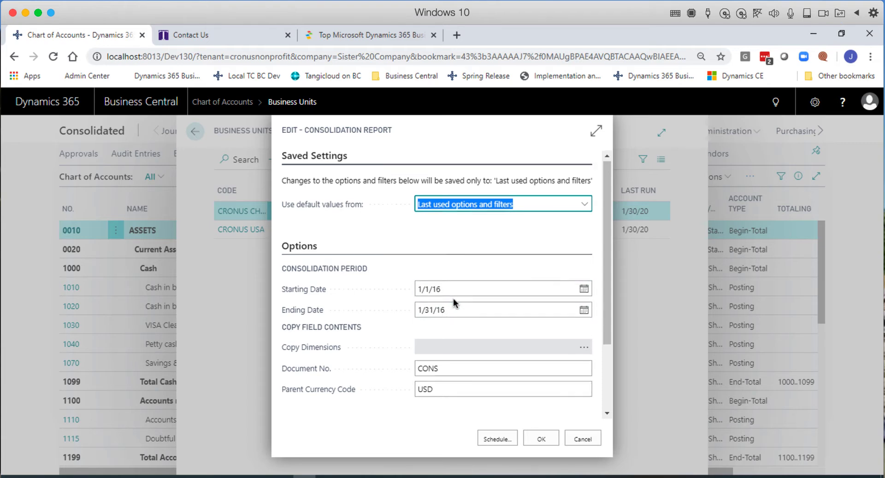
Step: Check which business unit codes the consolidation can be filtered by, leaving the Code filter blank
{"action": "scroll", "coordinate": [453, 298], "scroll_direction": "down", "scroll_amount": 2}
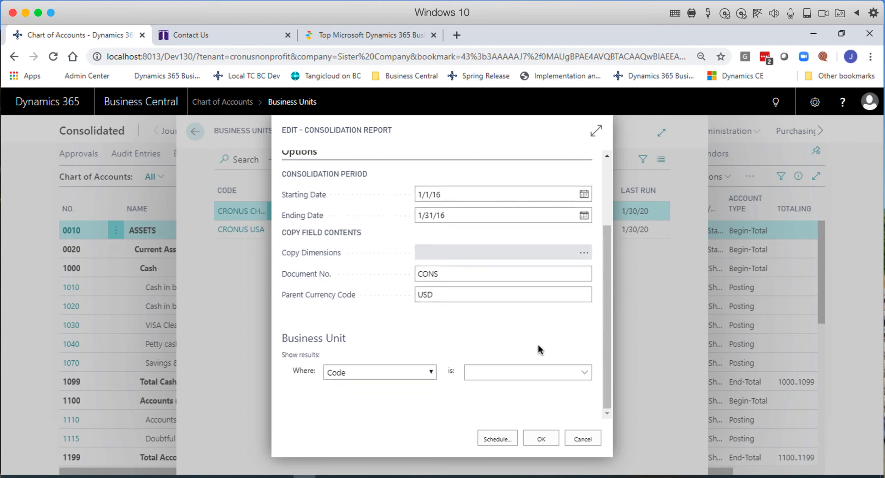
{"action": "left_click", "coordinate": [584, 374]}
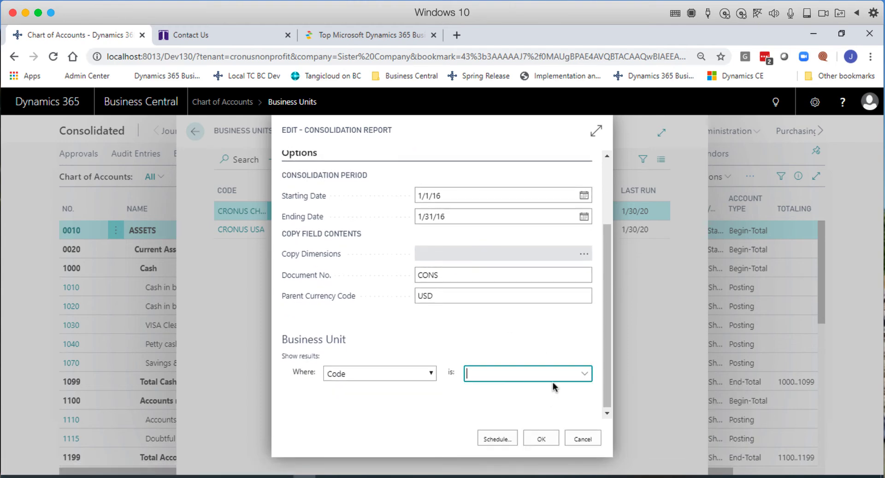
{"action": "left_click", "coordinate": [584, 373]}
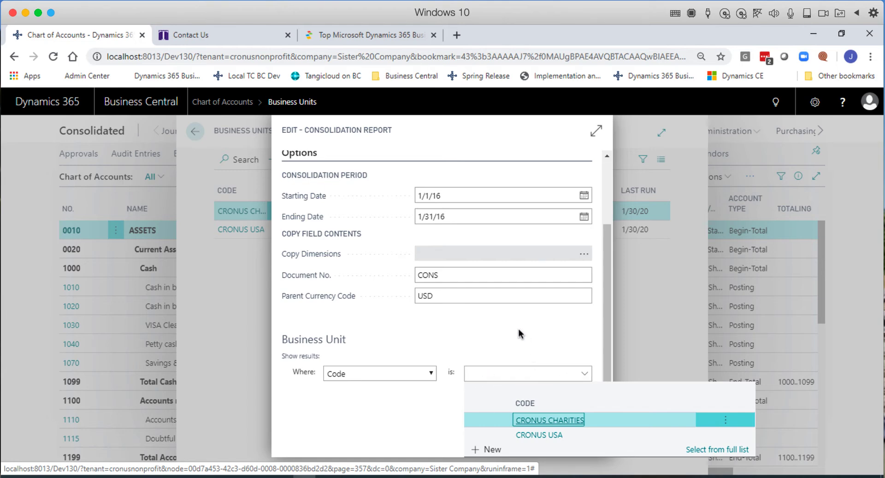
{"action": "key", "text": "Escape"}
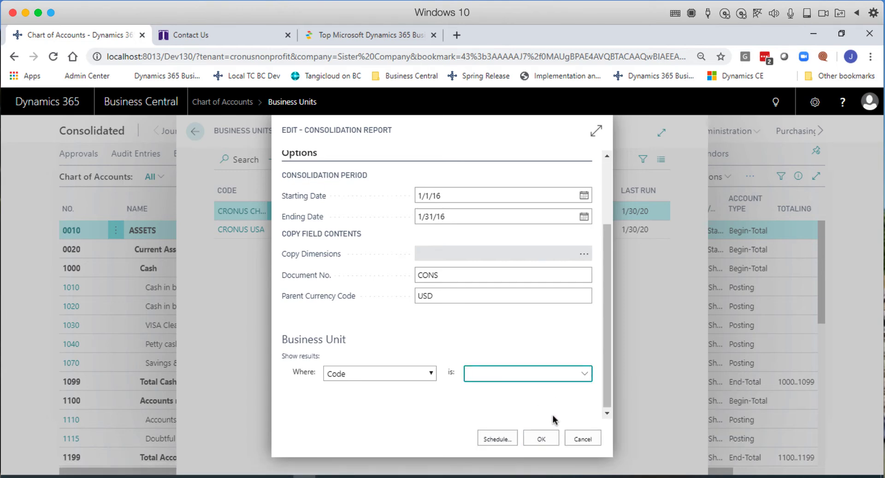
Step: Run the consolidation for 01/01/16 to 01/31/16 and agree to proceed outside the consolidated company's fiscal year
{"action": "left_click", "coordinate": [542, 438]}
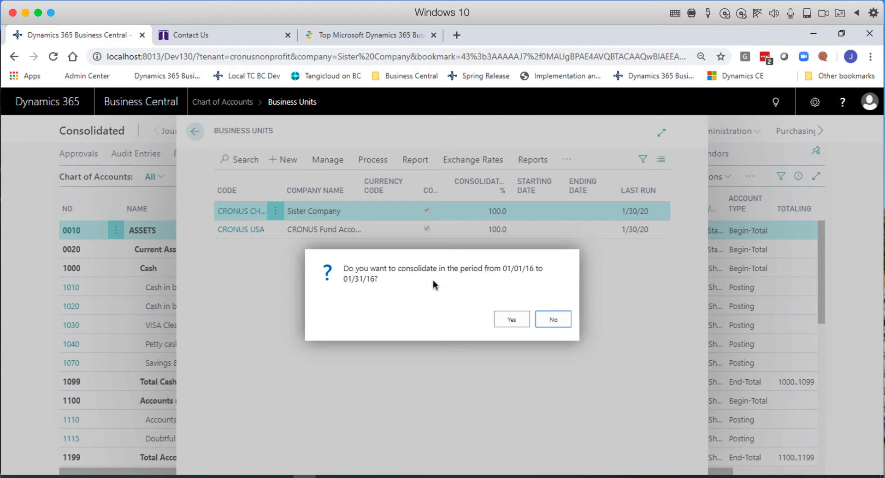
{"action": "left_click", "coordinate": [514, 320]}
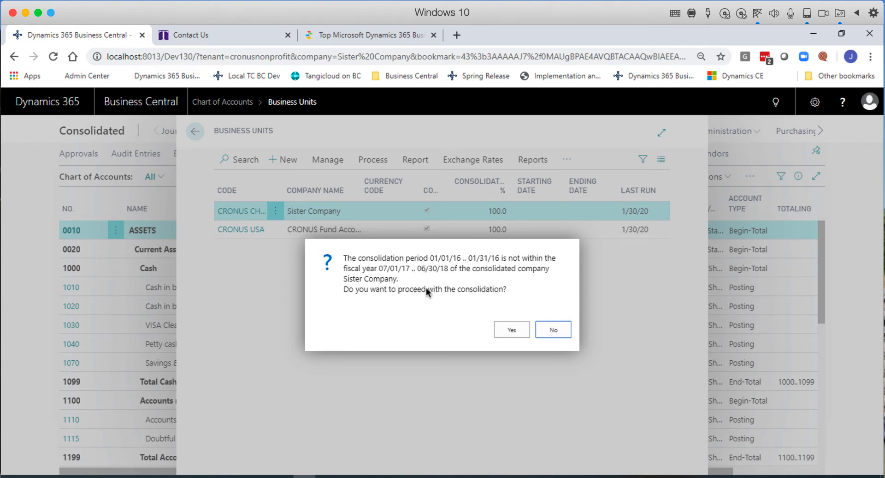
{"action": "left_click", "coordinate": [512, 330]}
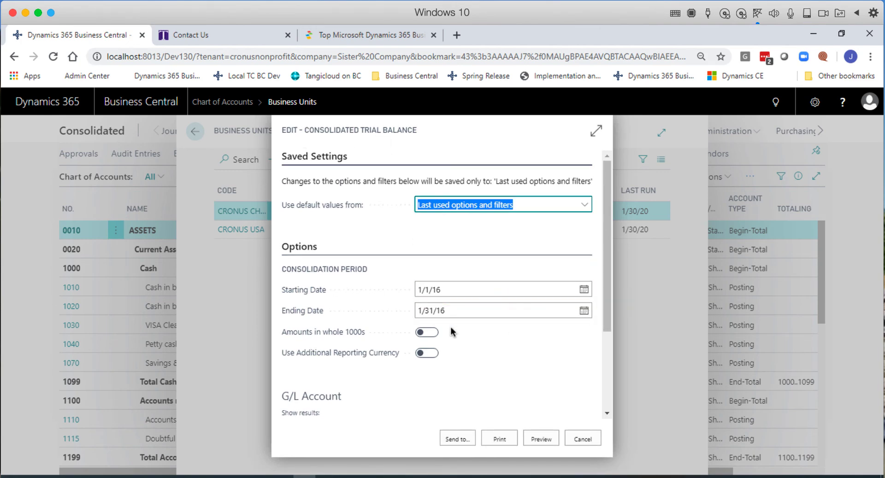
Step: Preview the Consolidated Trial Balance for 1/1/16 to 1/31/16, examine the business unit amounts and eliminations, and return to the chart of accounts
{"action": "left_click", "coordinate": [542, 437]}
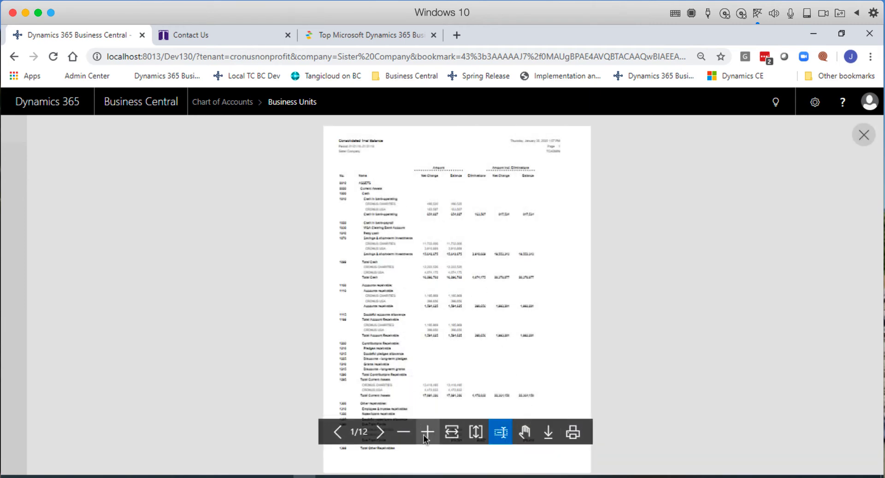
{"action": "left_click", "coordinate": [428, 433]}
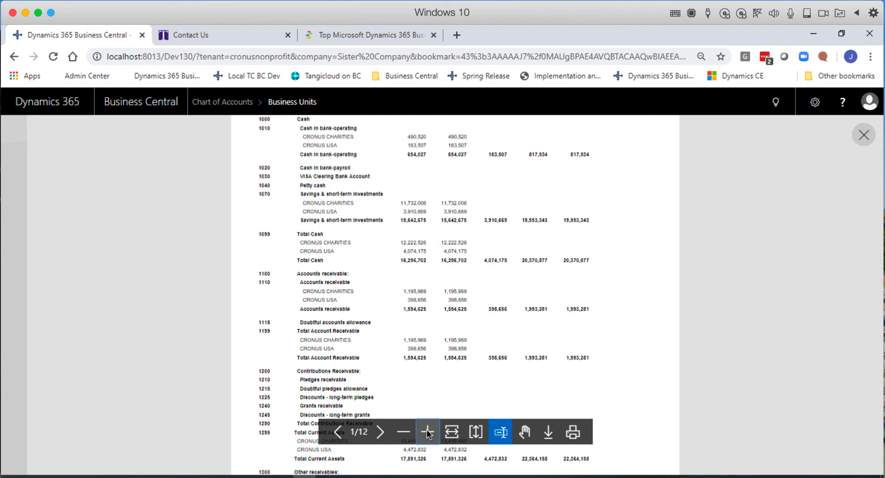
{"action": "left_click", "coordinate": [428, 432]}
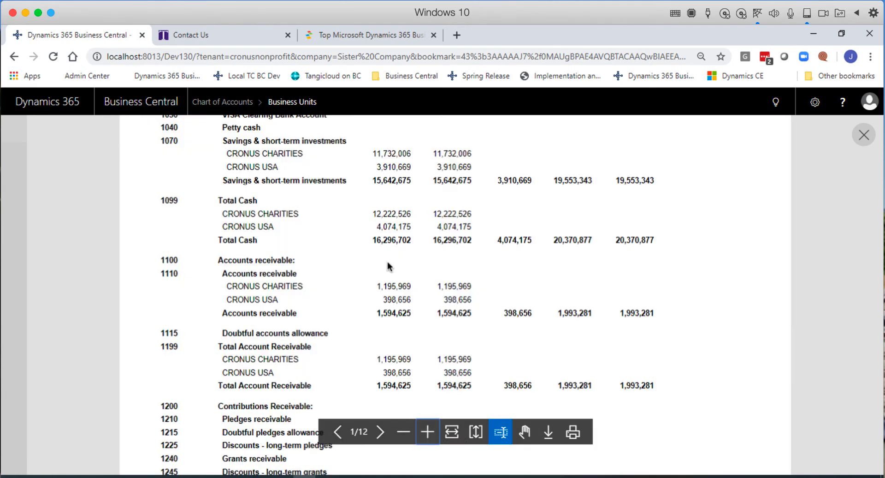
{"action": "scroll", "coordinate": [388, 265], "scroll_direction": "up", "scroll_amount": 7}
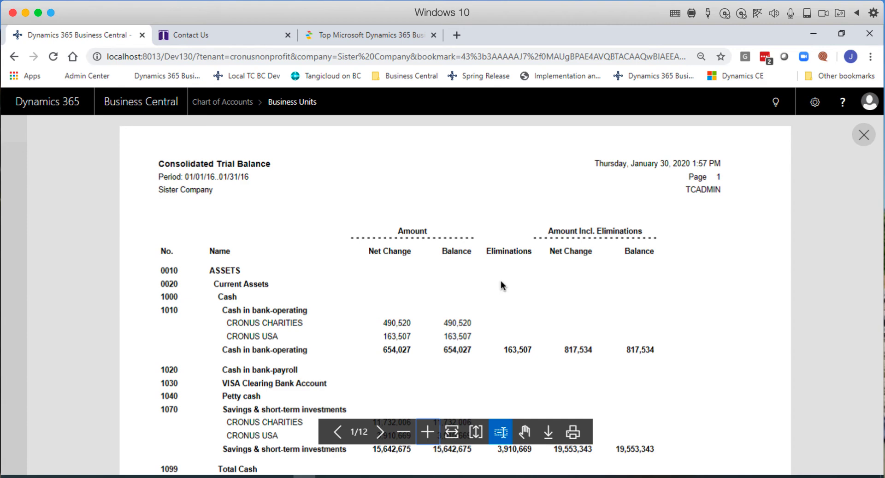
{"action": "key", "text": "Escape"}
{"action": "key", "text": "Escape"}
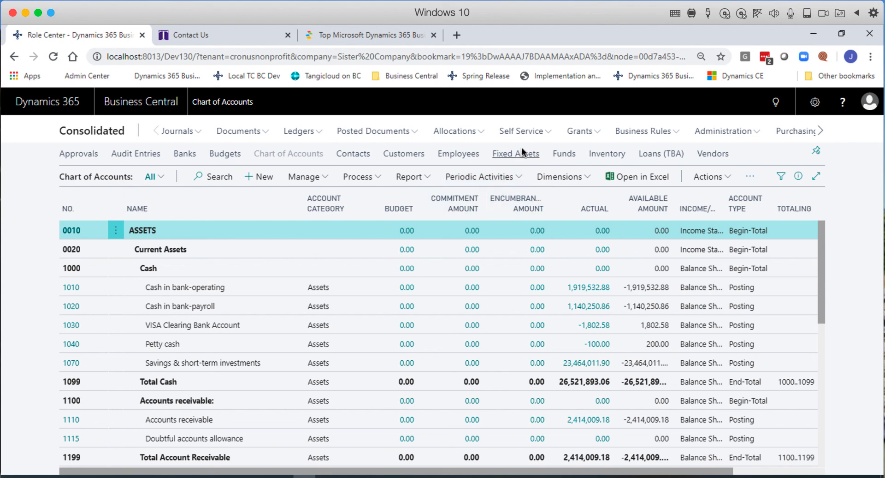
{"action": "left_click", "coordinate": [635, 0]}
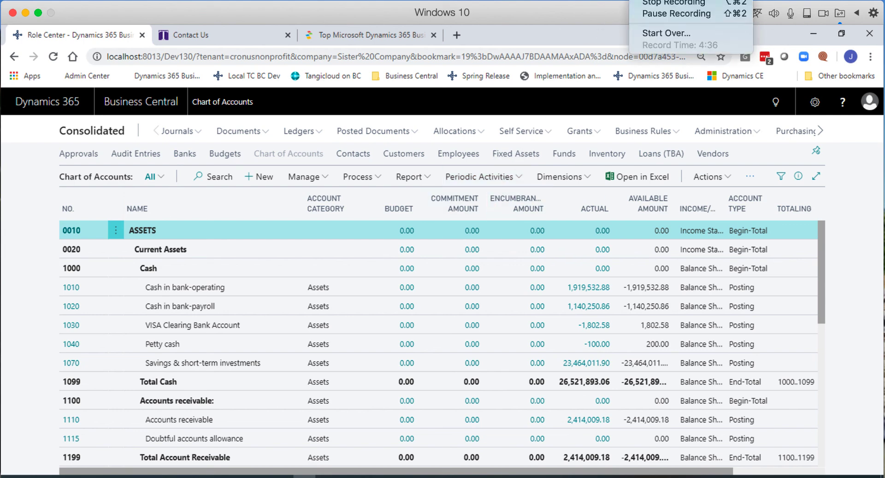